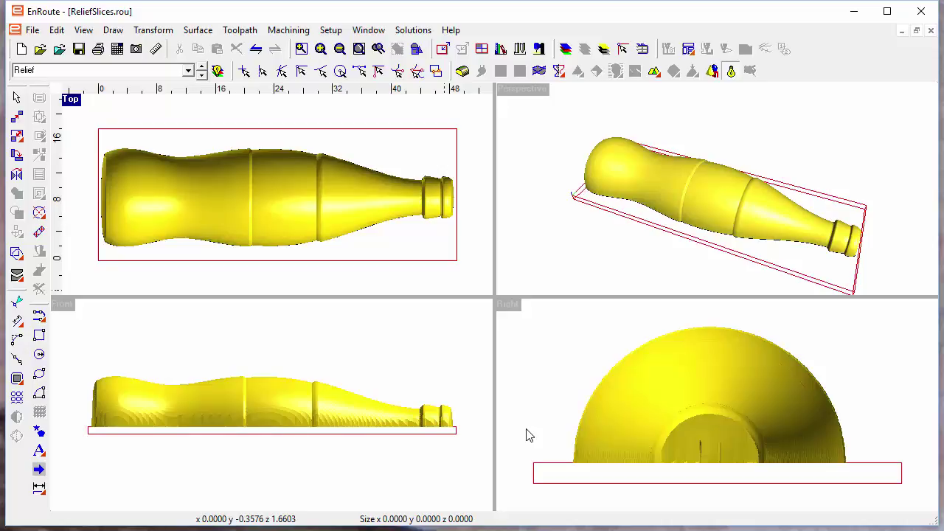
Select the bottle-shaped relief in the Top view.
left_click(388, 221)
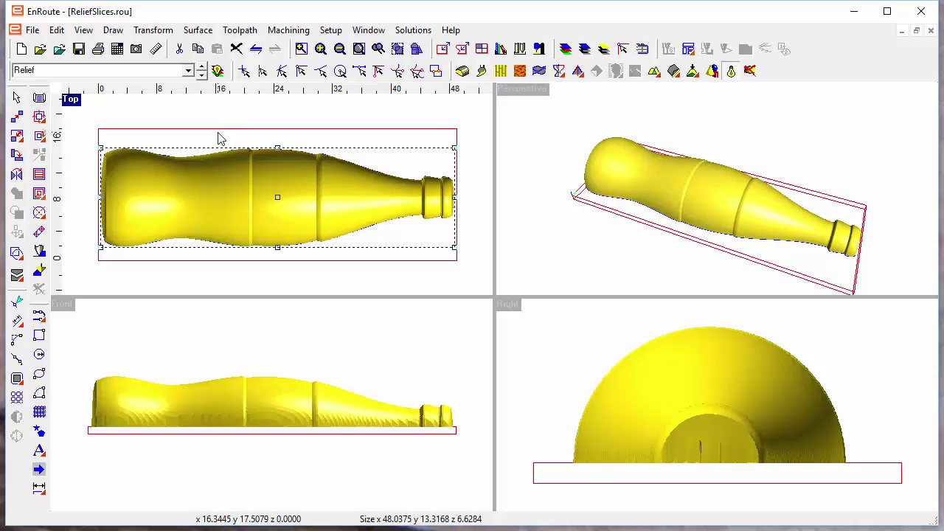
Display Slice 4 and zoom in on its tapered right half in the Top view.
left_click(188, 71)
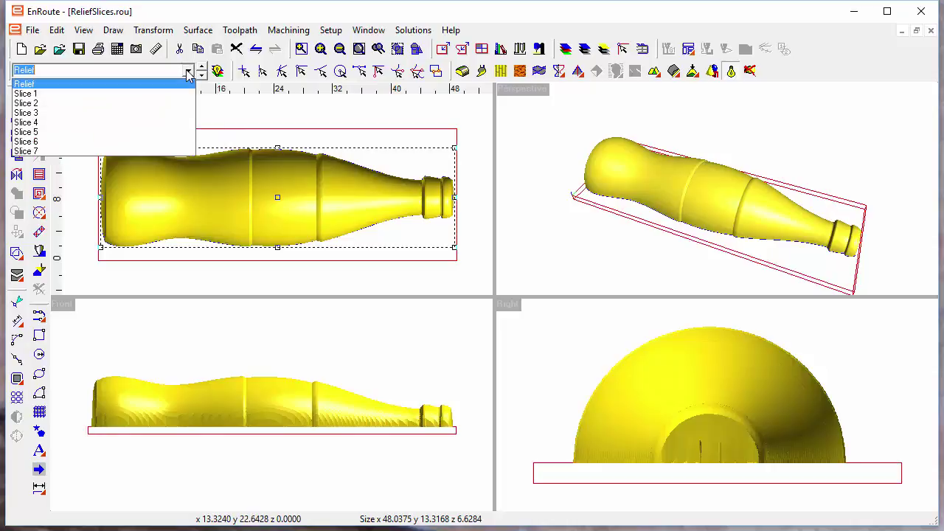
left_click(142, 130)
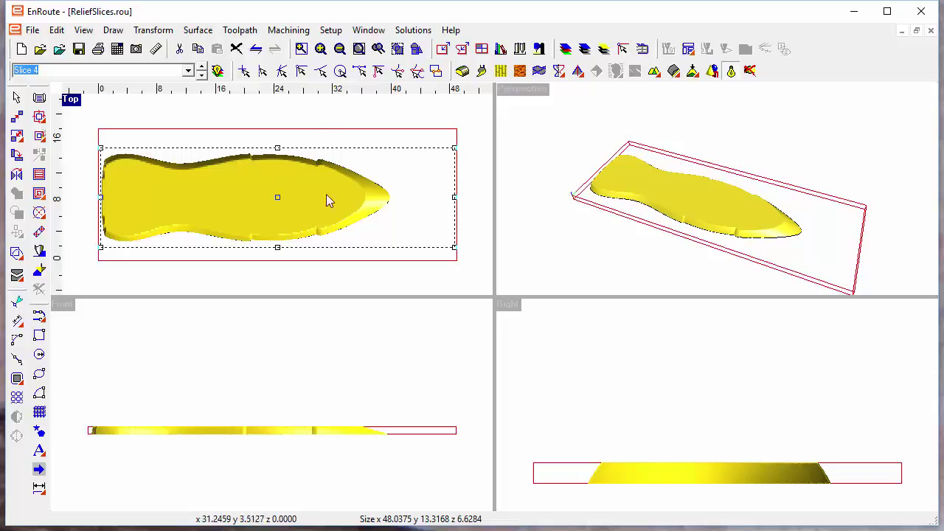
left_click(302, 49)
left_click_drag(295, 143, 427, 247)
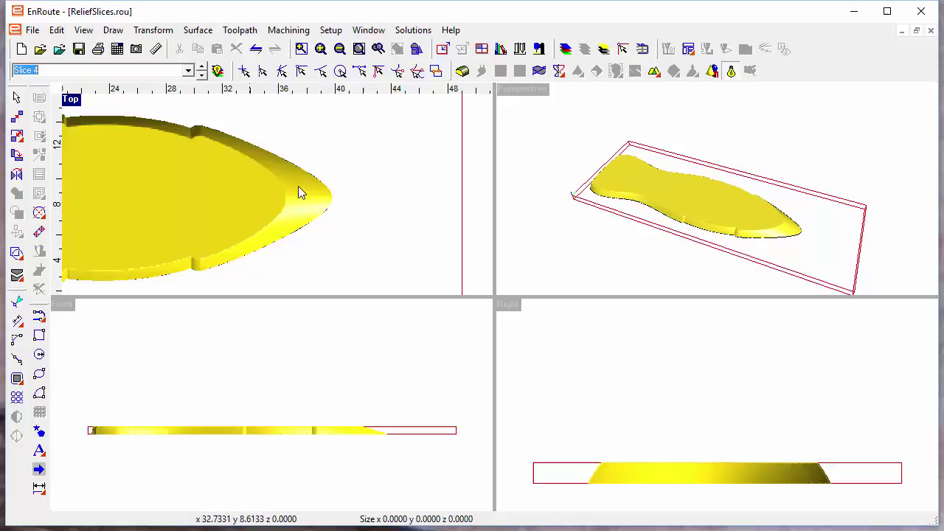
scroll(328, 439, "up", 1)
left_click(327, 440)
scroll(327, 441, "up", 2)
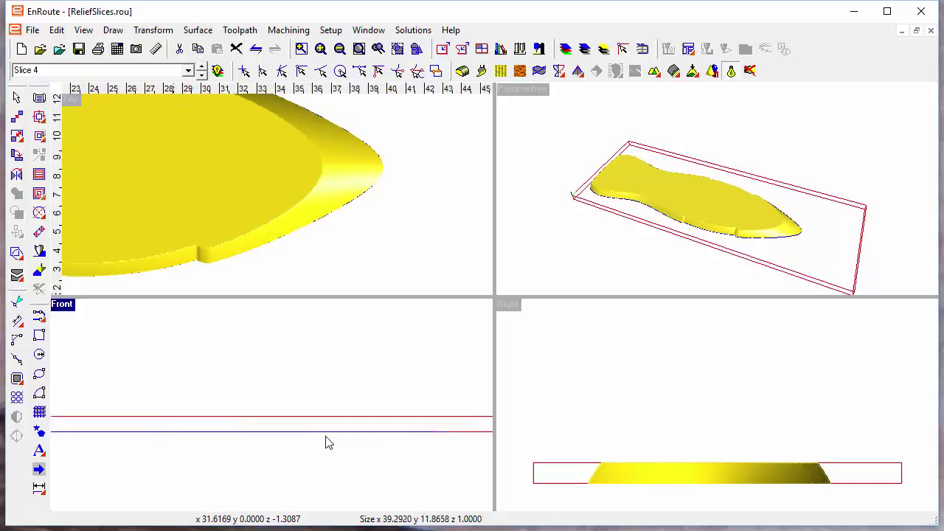
scroll(329, 442, "up", 2)
left_click(297, 238)
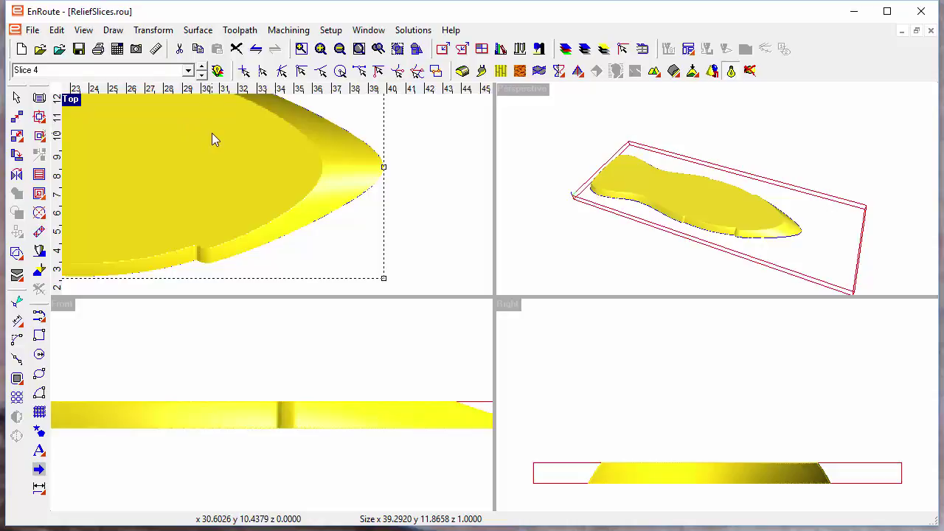
Switch back to the full Relief, zoom to extents, and reselect the bottle.
left_click(187, 71)
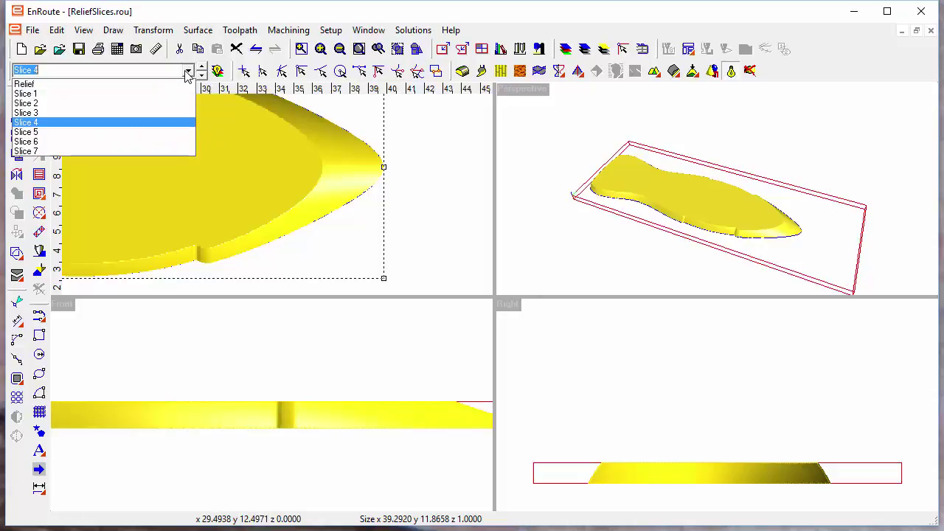
left_click(114, 90)
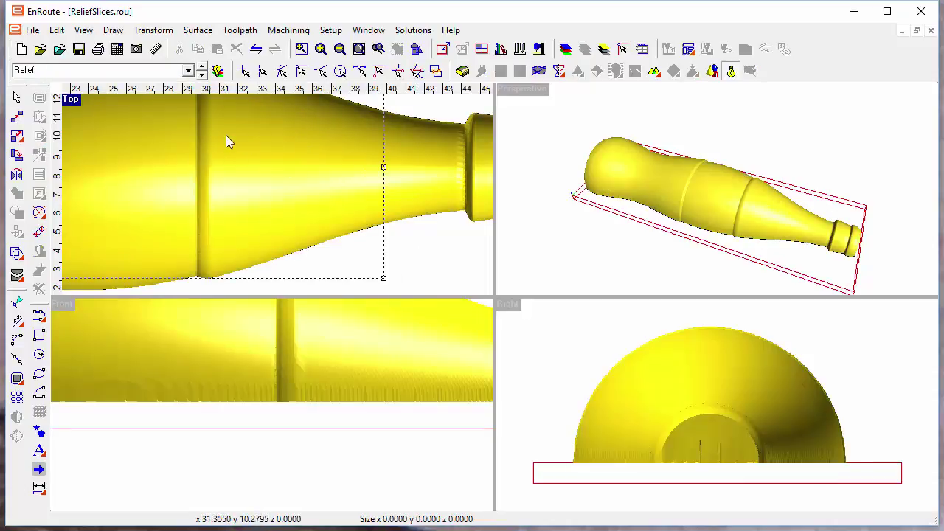
left_click(417, 49)
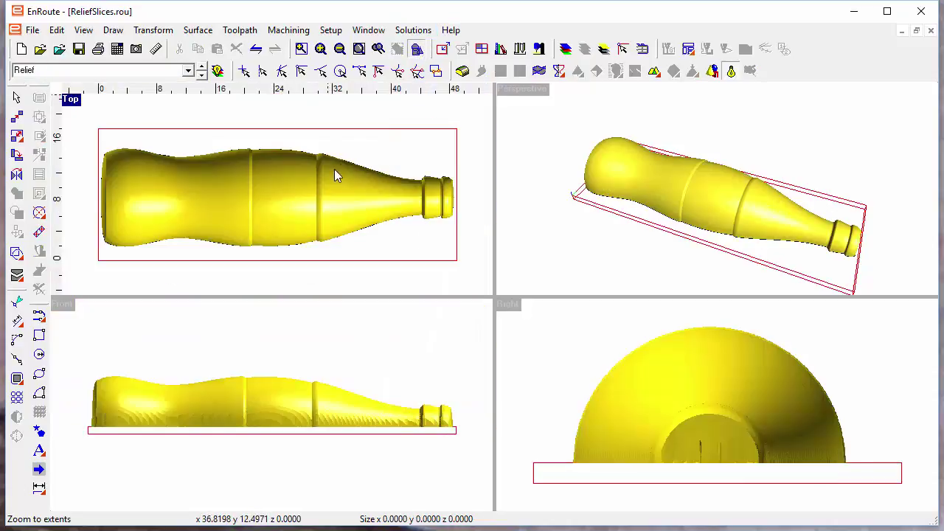
left_click(367, 174)
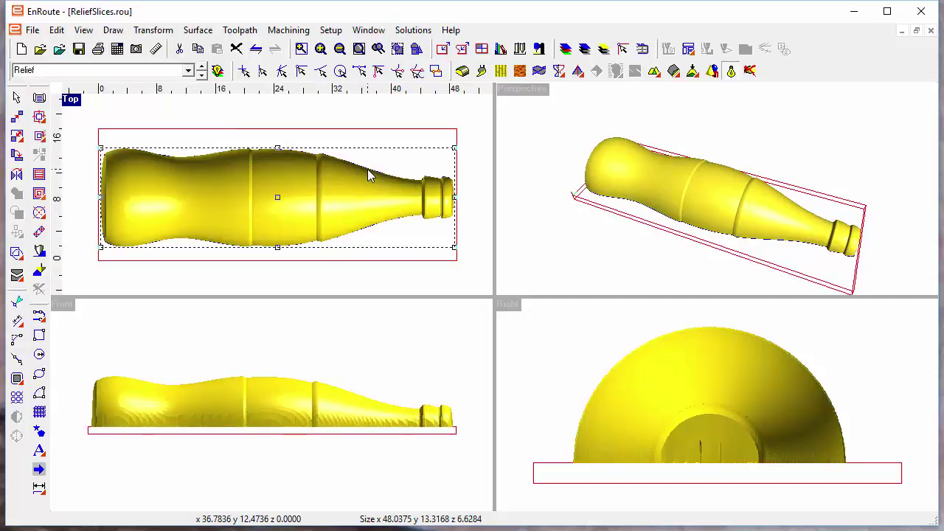
Apply Relief Slices with thickness 1.0000, count 7, and mask offset 0.2500.
left_click(654, 71)
left_click(686, 97)
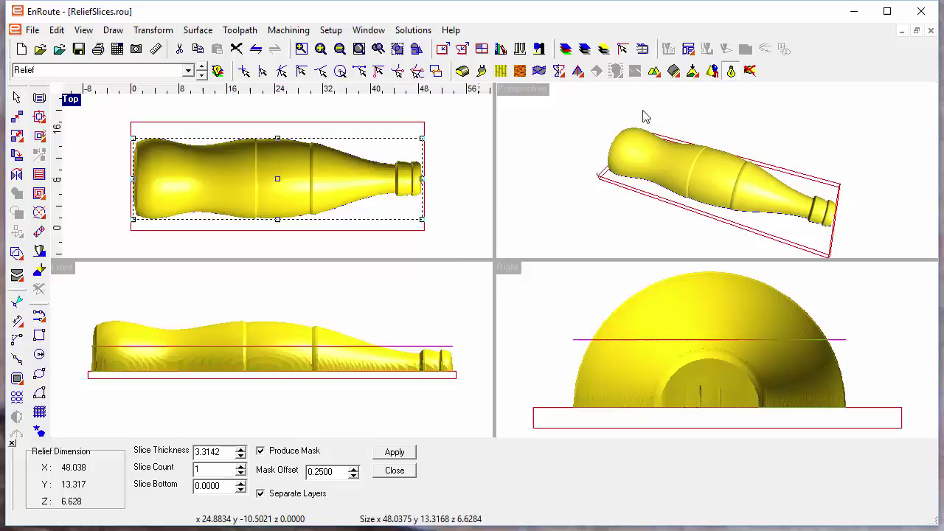
double_click(219, 453)
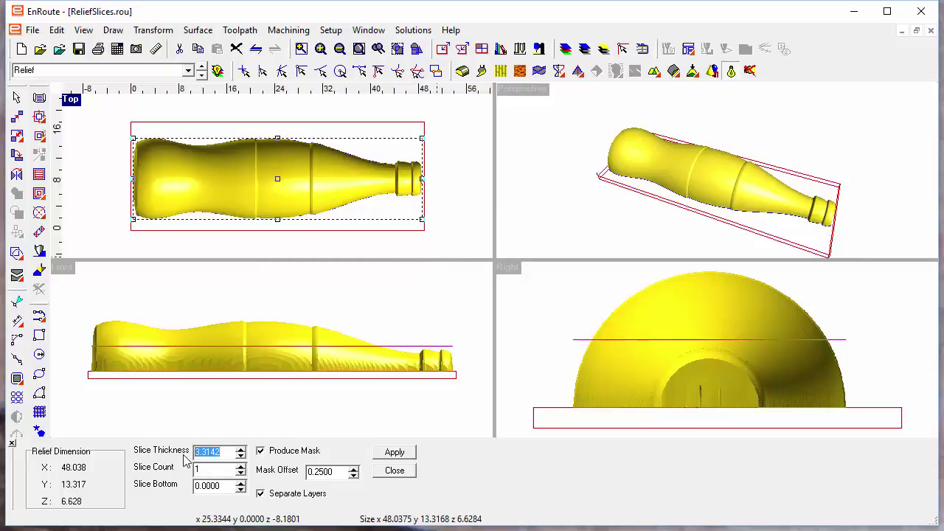
type("1")
key("Tab")
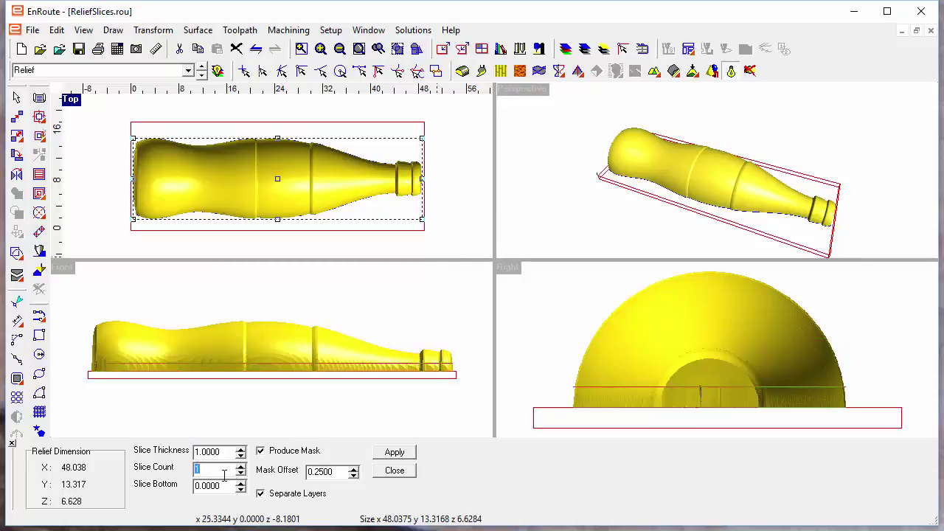
type("7")
key("Tab")
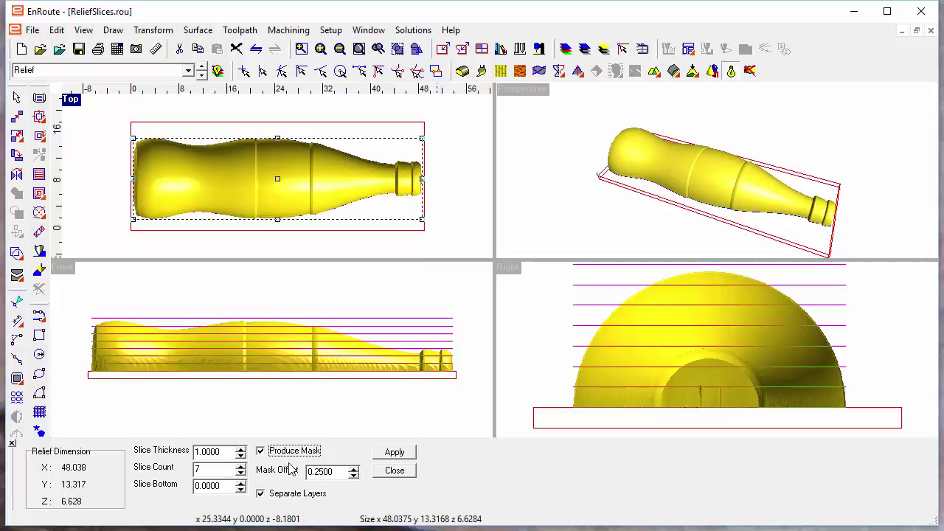
left_click(395, 452)
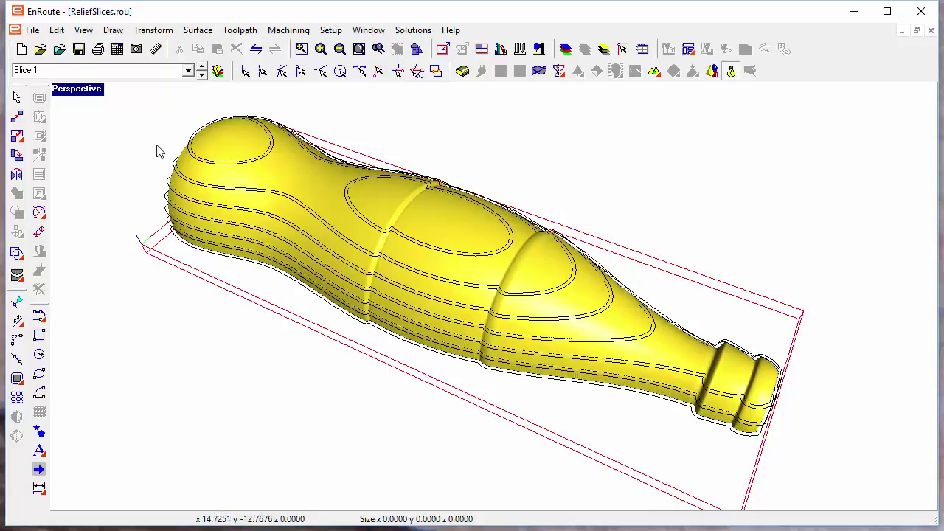
Step through Slices 2–7 and the Relief in wireframe, then display Slice 4.
left_click(202, 66)
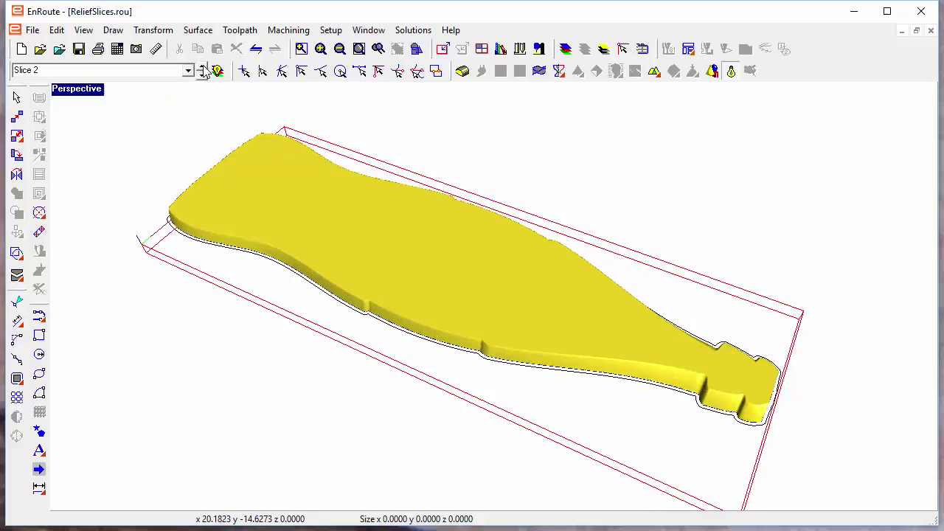
left_click(730, 71)
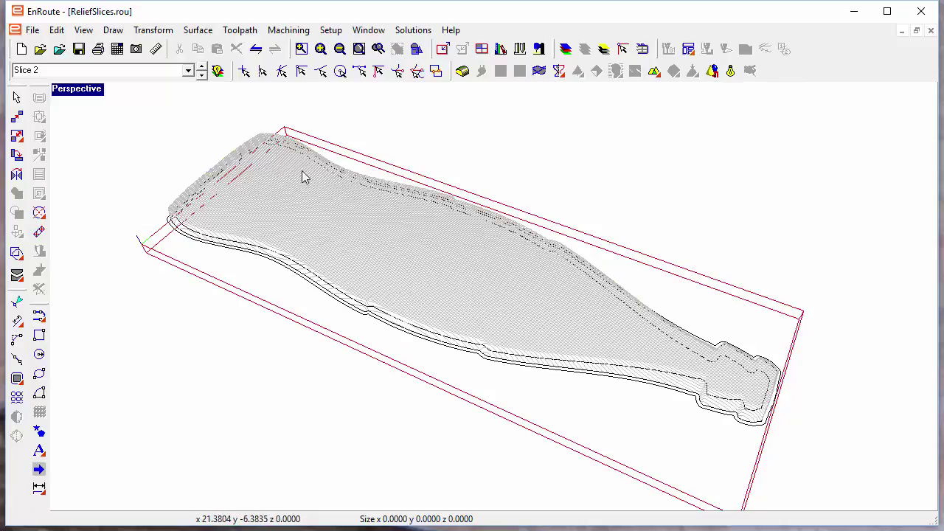
left_click(201, 68)
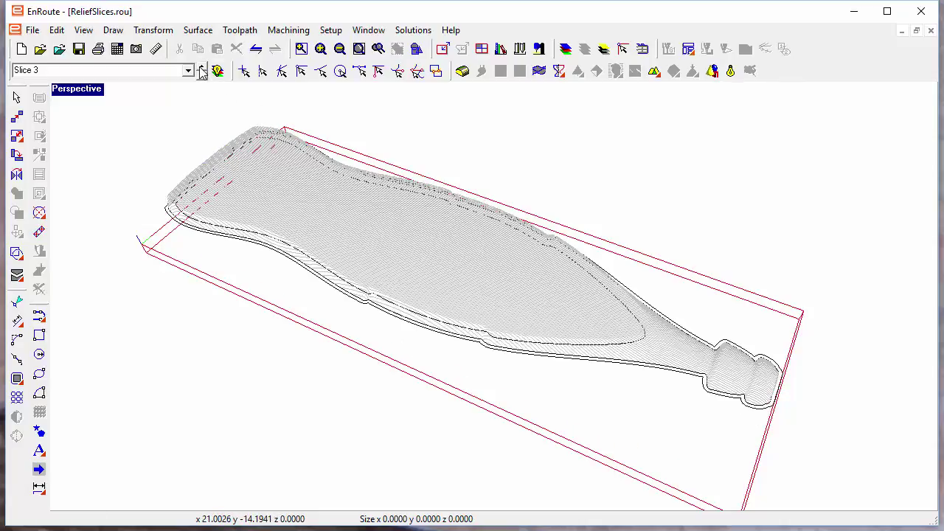
left_click(200, 68)
left_click(201, 68)
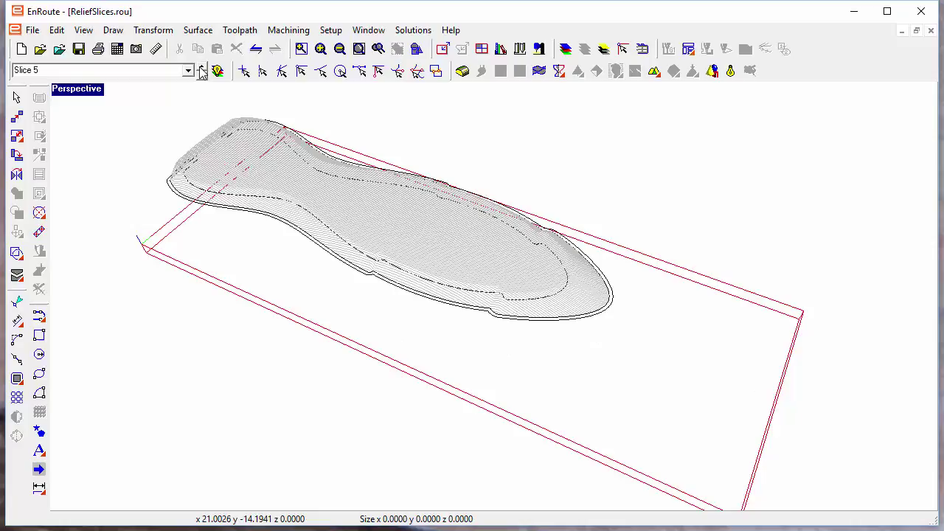
left_click(200, 67)
left_click(200, 68)
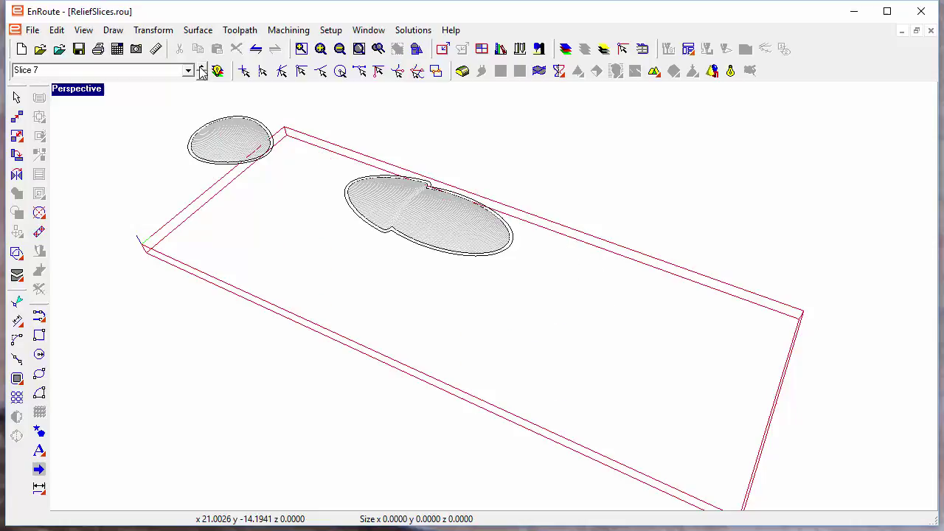
left_click(201, 68)
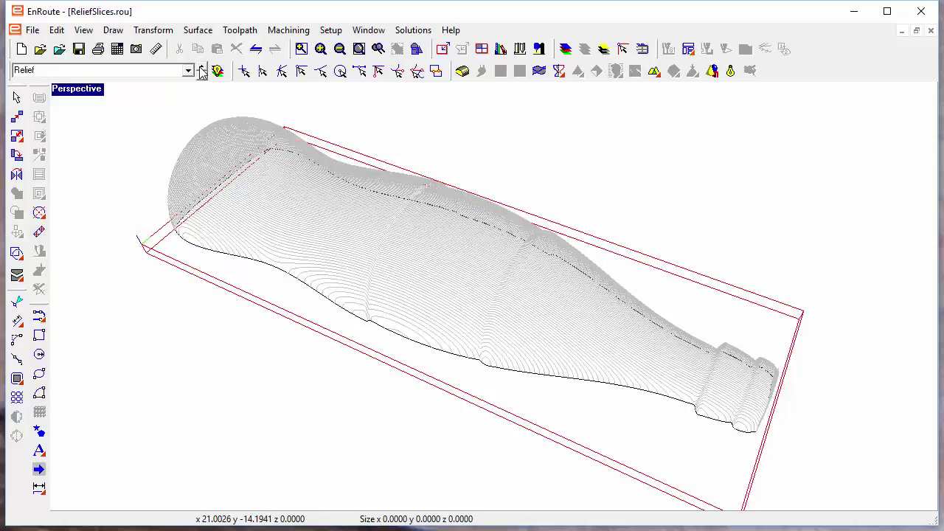
left_click(189, 70)
left_click(122, 122)
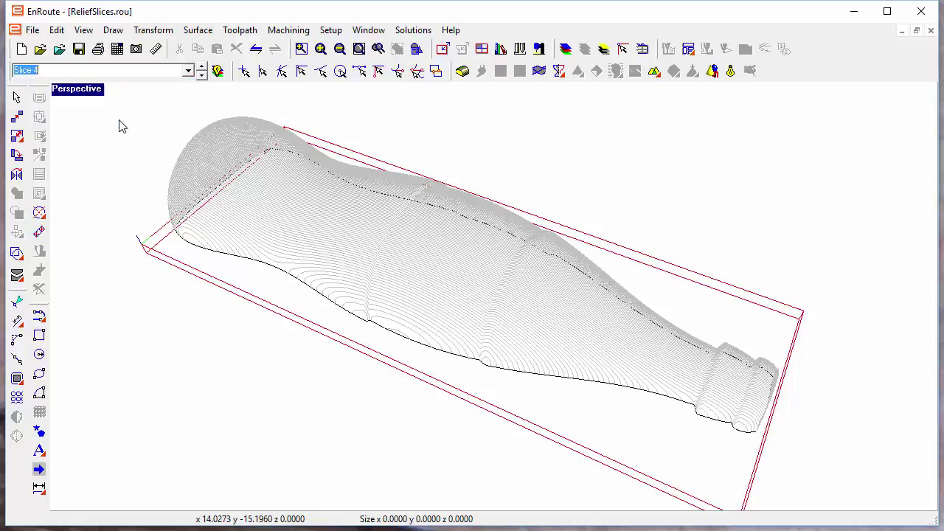
Maximize the Top view on Slice 4's tapered tip and show it rendered.
left_click(76, 89)
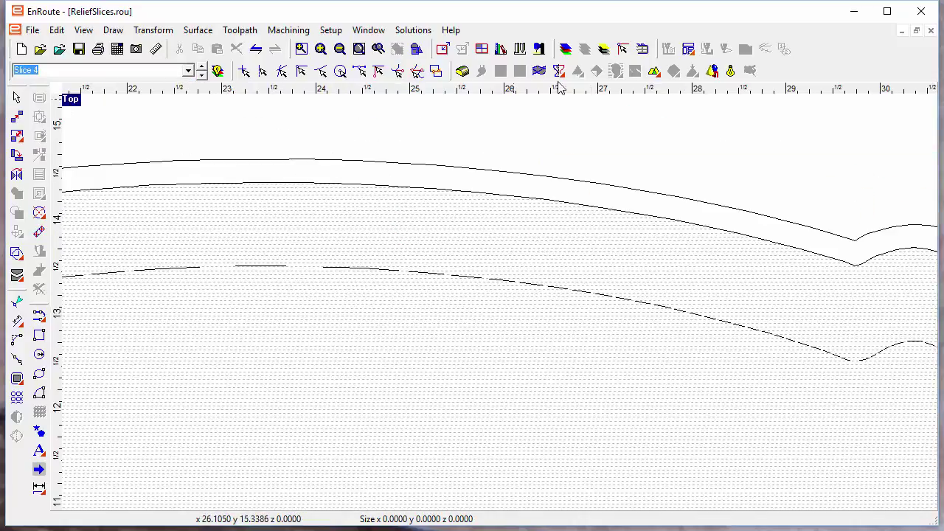
scroll(702, 194, "down", 2)
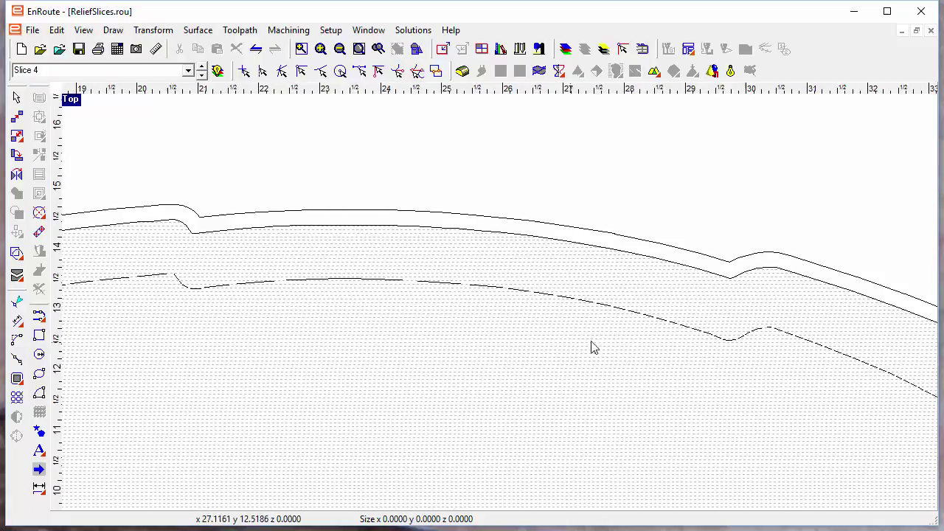
scroll(592, 346, "right", 2)
scroll(481, 317, "right", 2)
scroll(686, 334, "down", 2)
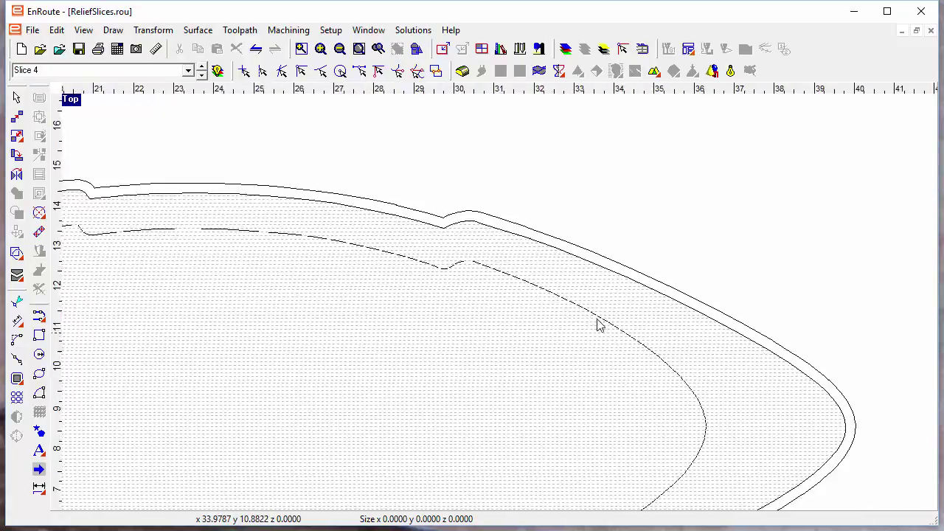
scroll(601, 322, "right", 2)
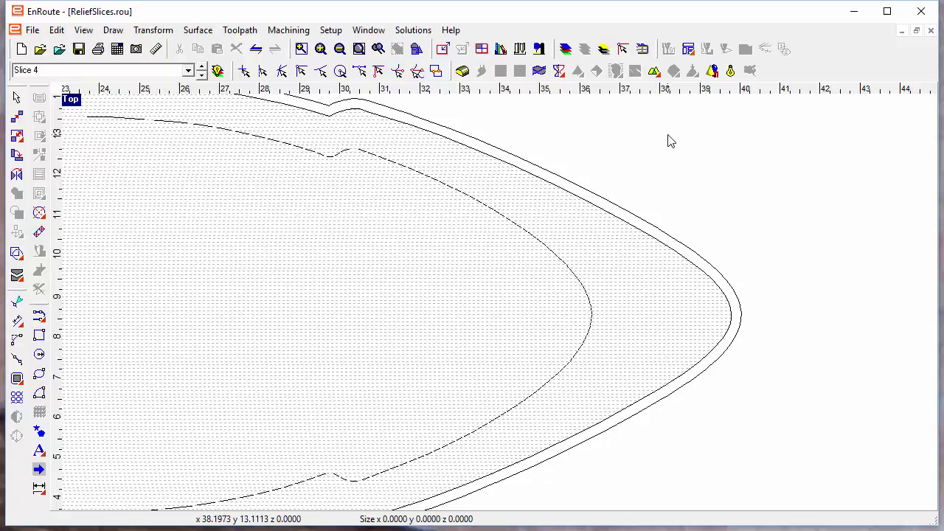
left_click(731, 74)
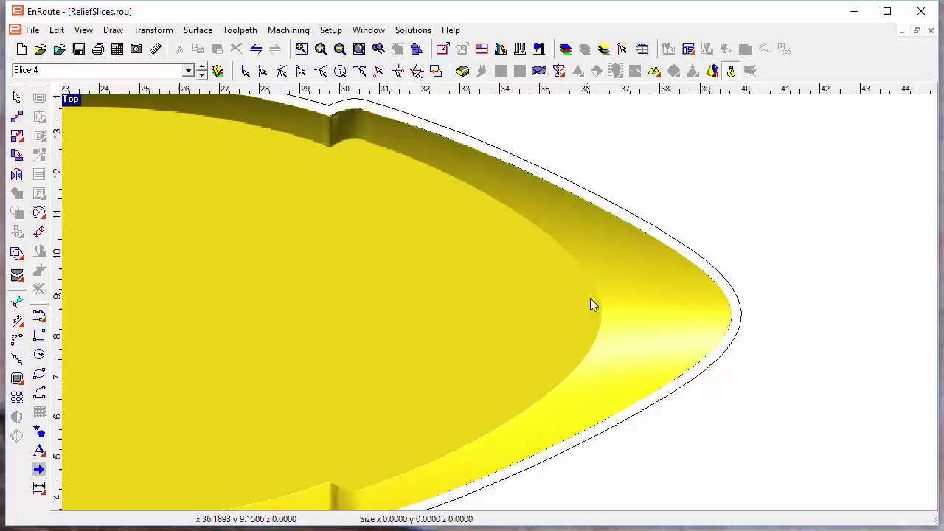
In wireframe, select Slice 4's boundary outline plus its offset mask outline.
left_click(730, 71)
left_click(565, 192)
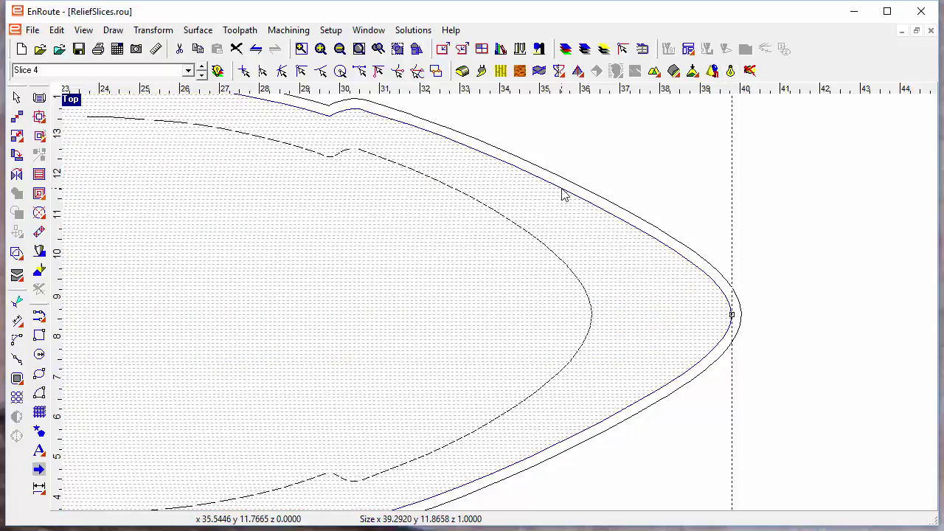
left_click(575, 190)
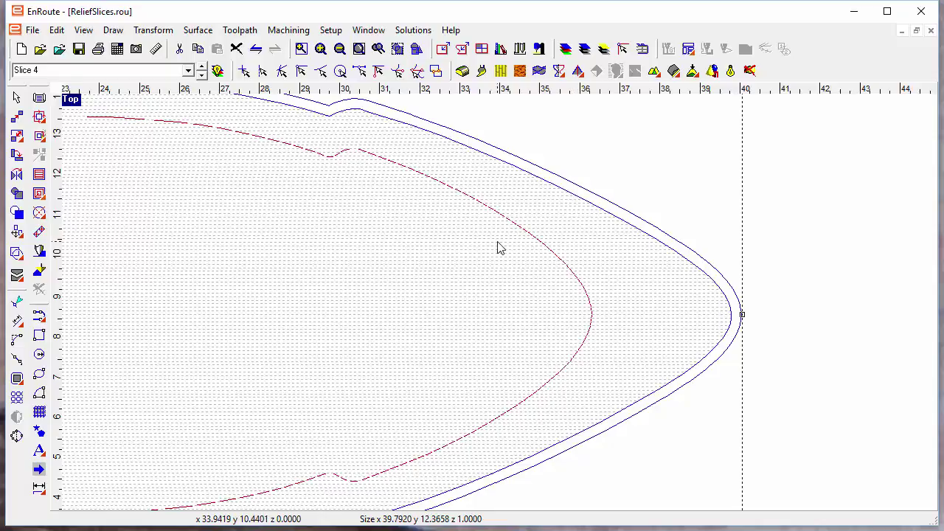